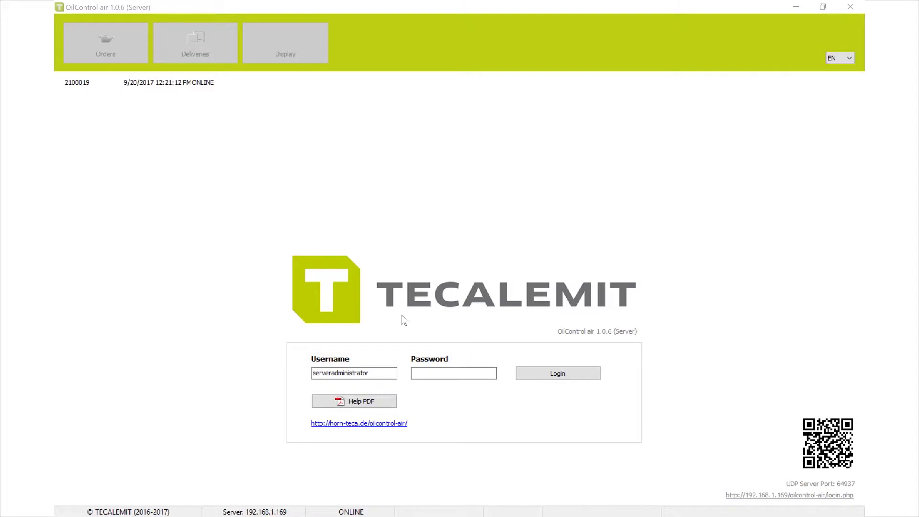
# Step: Log in to OilControl air as server administrator with the account password
pyautogui.click(476, 373)
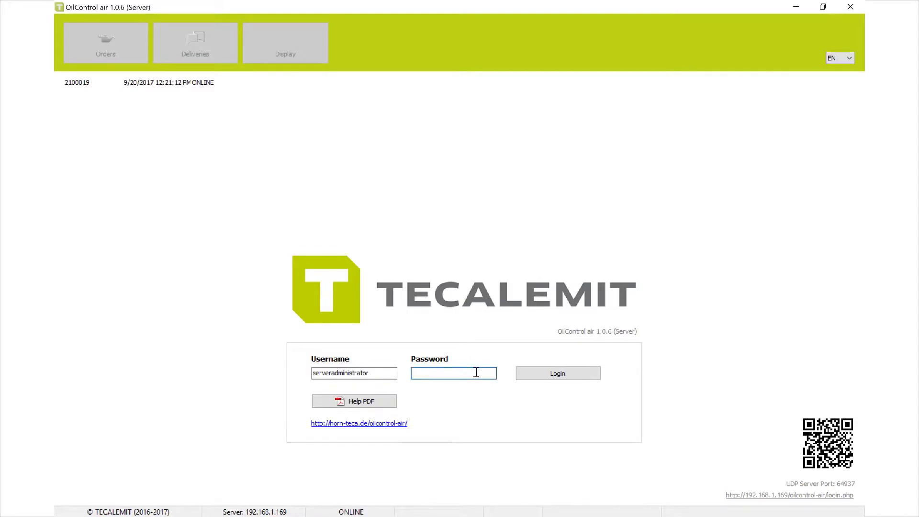
pyautogui.write('•••••••••••••••••')
pyautogui.click(545, 374)
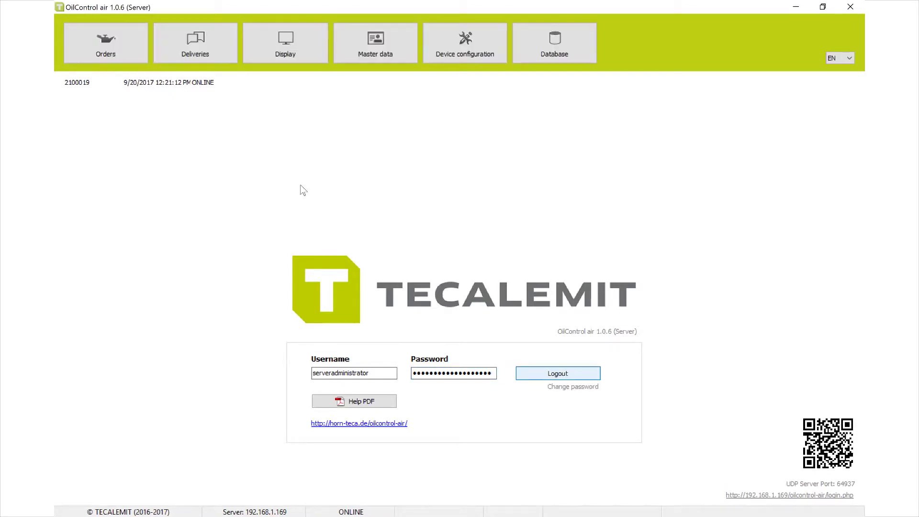
# Step: Change the administrator password: enter the current password and the new one twice, then save
pyautogui.click(591, 387)
pyautogui.write('********')
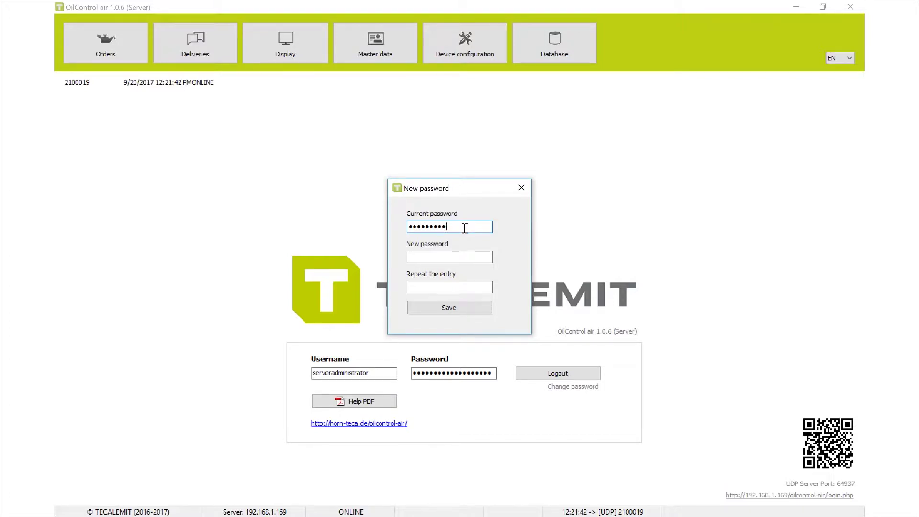
pyautogui.write('**********')
pyautogui.press('Tab')
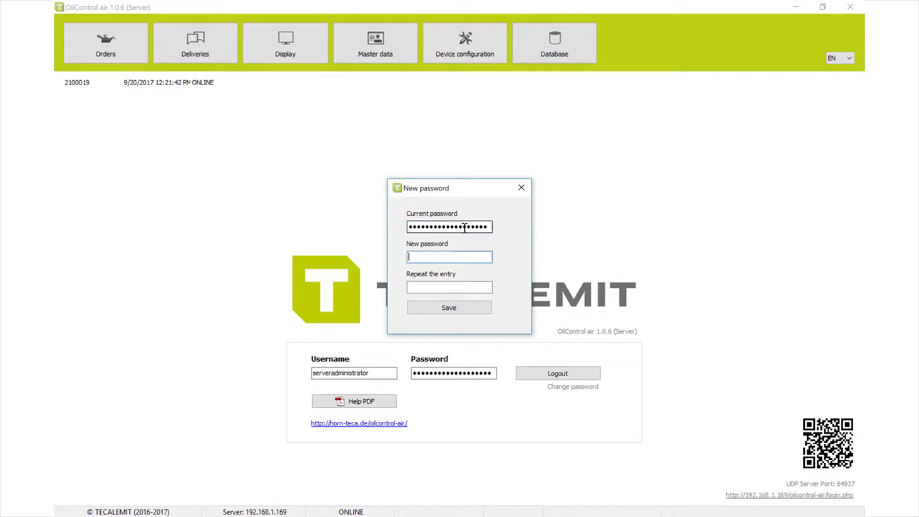
pyautogui.write('*********')
pyautogui.press('Tab')
pyautogui.write('*********')
pyautogui.click(462, 310)
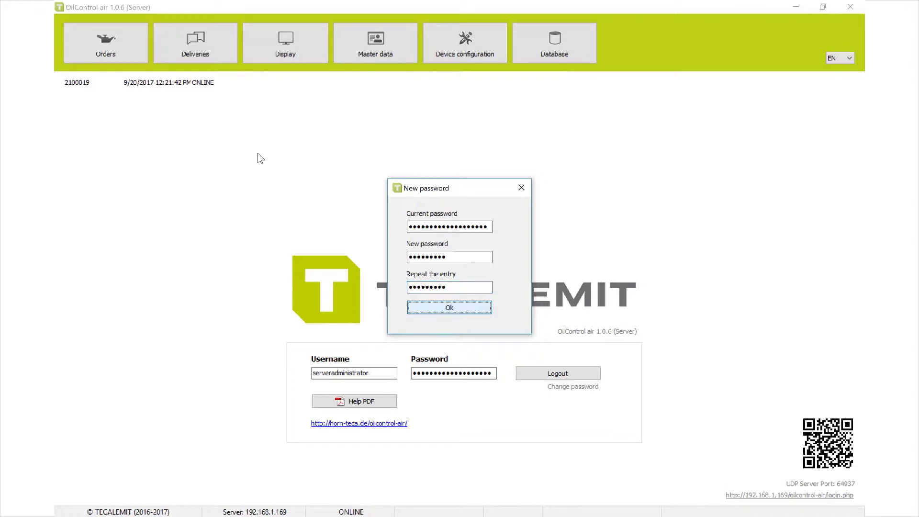
pyautogui.click(457, 309)
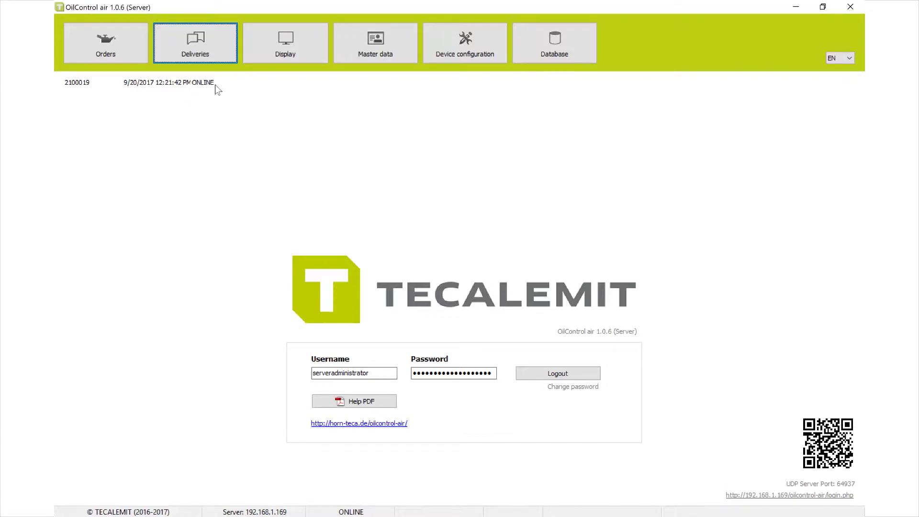
# Step: Review the Database settings (server 192.168.1.169, port 3306), then go to Device configuration
pyautogui.click(530, 56)
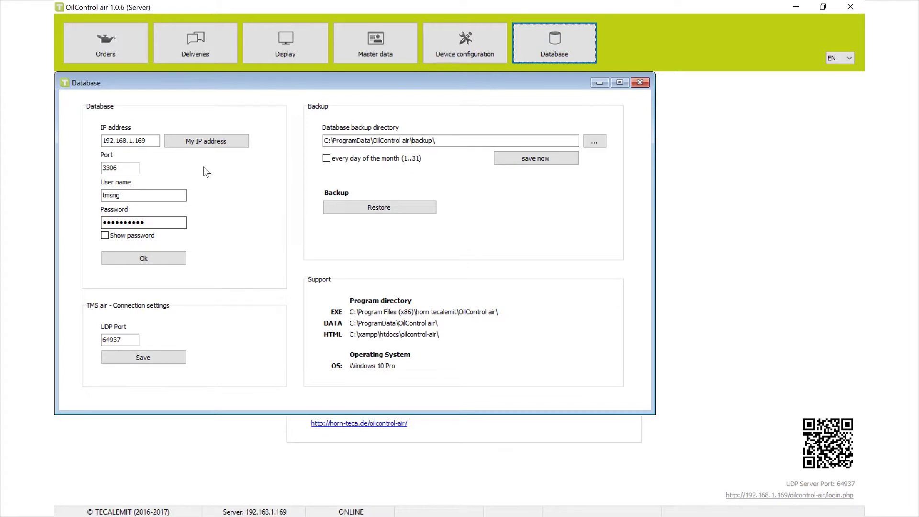
pyautogui.click(639, 82)
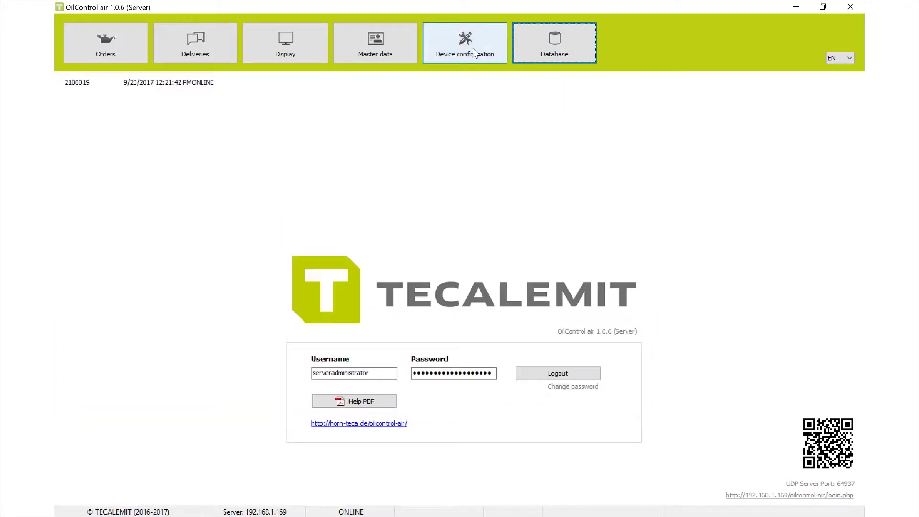
pyautogui.click(482, 57)
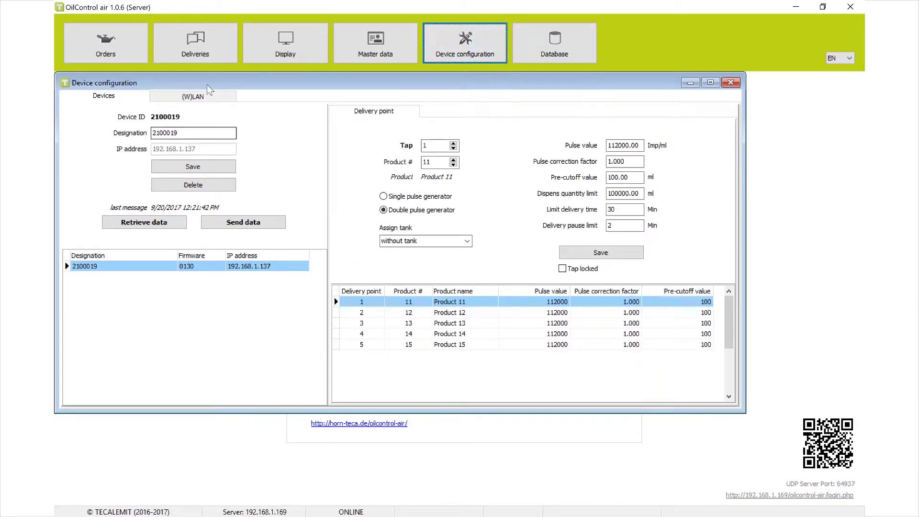
# Step: Check the device's (W)LAN settings and rename device 2100019 to 'TMS Air 1', saving it
pyautogui.click(206, 95)
pyautogui.click(184, 137)
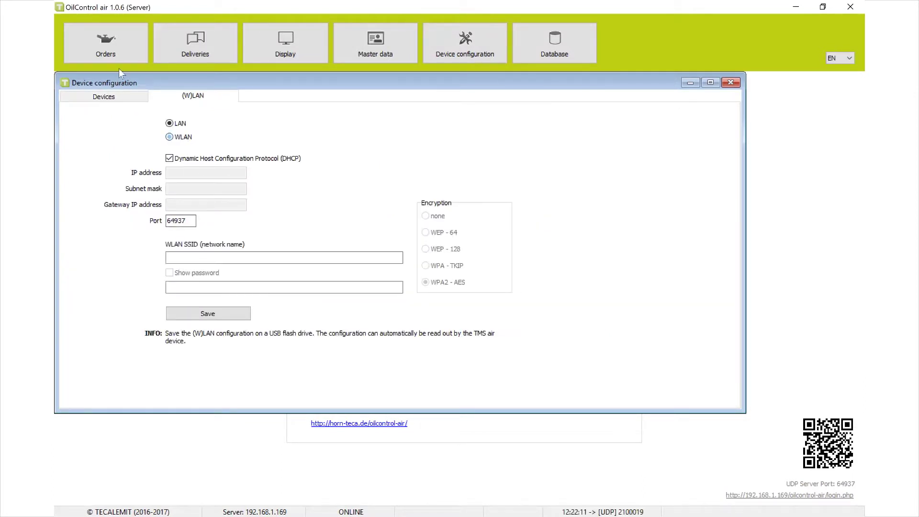
pyautogui.click(125, 95)
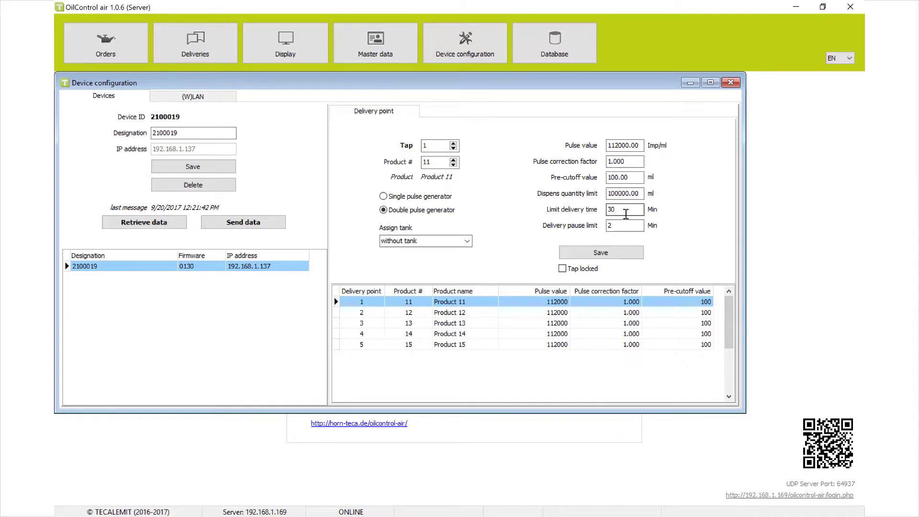
pyautogui.doubleClick(205, 132)
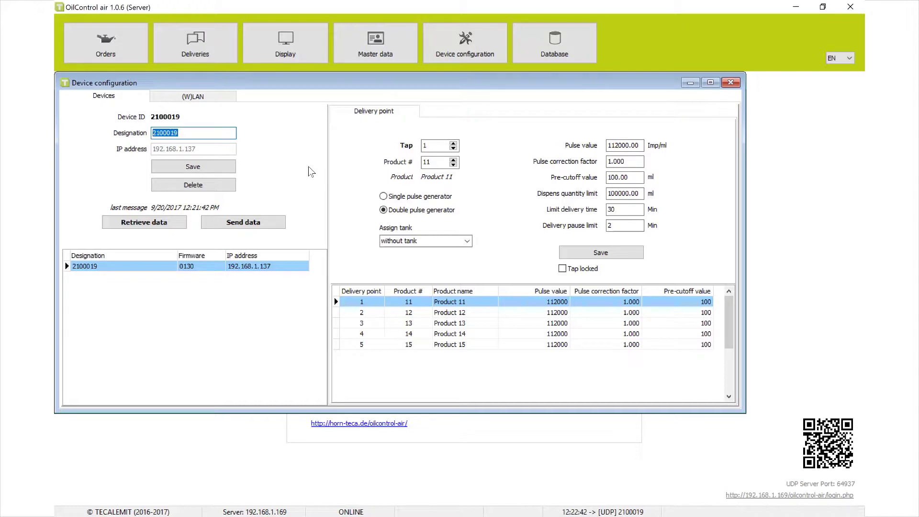
pyautogui.write('TMS Air 1')
pyautogui.click(197, 164)
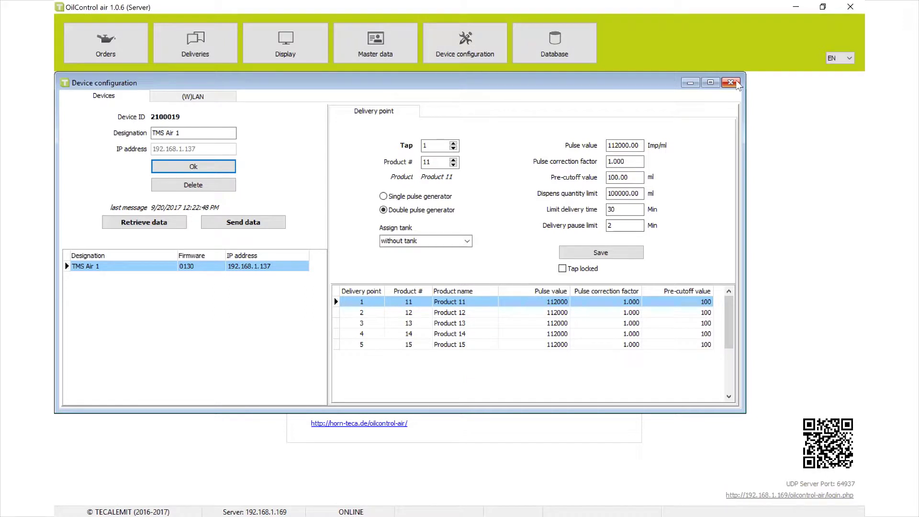
# Step: Close device configuration and show the Master data Units settings
pyautogui.click(732, 83)
pyautogui.click(376, 60)
pyautogui.click(276, 97)
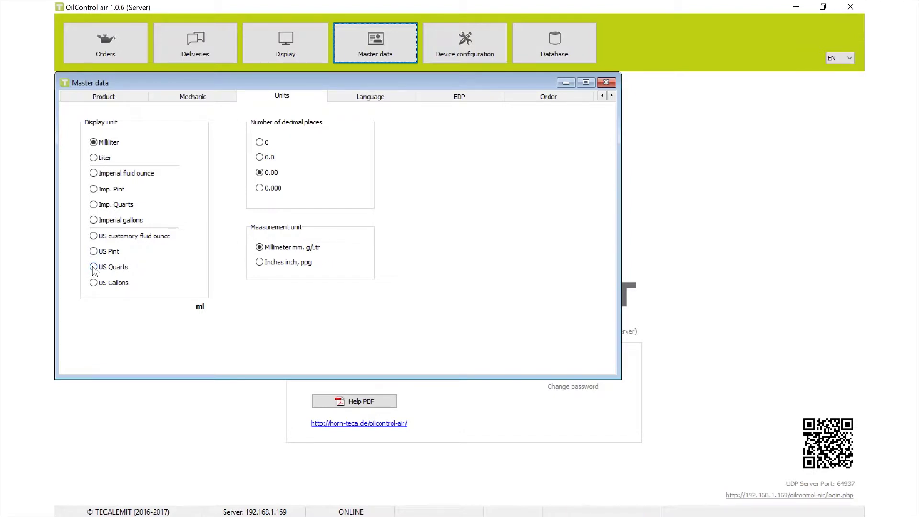
# Step: Set the display unit to US Quarts and the measurement unit to Inches inch, ppg
pyautogui.click(94, 267)
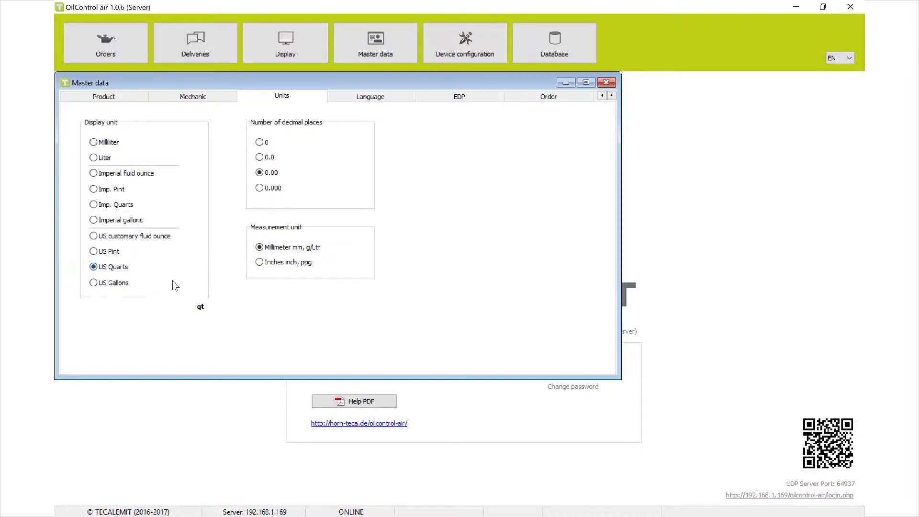
pyautogui.click(270, 262)
pyautogui.click(612, 96)
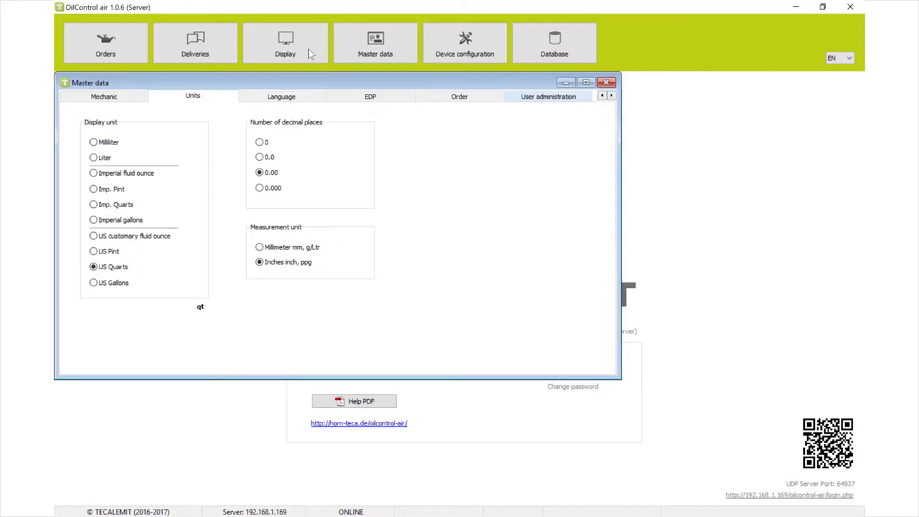
pyautogui.click(555, 96)
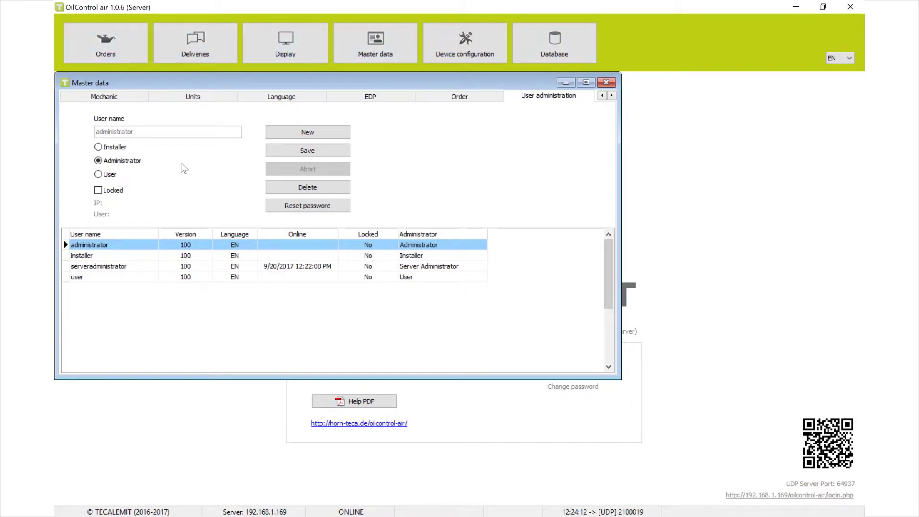
# Step: Inspect the installer and user accounts, then start a blank new user entry
pyautogui.click(111, 257)
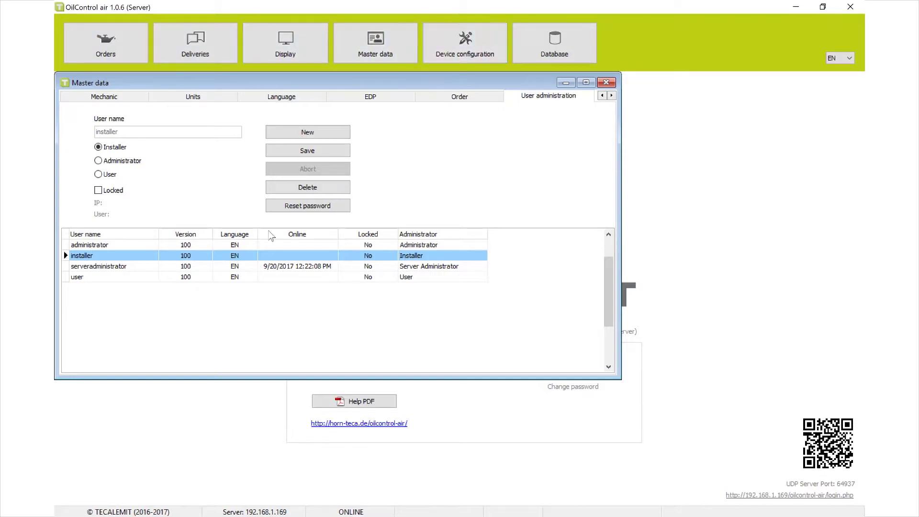
pyautogui.click(127, 277)
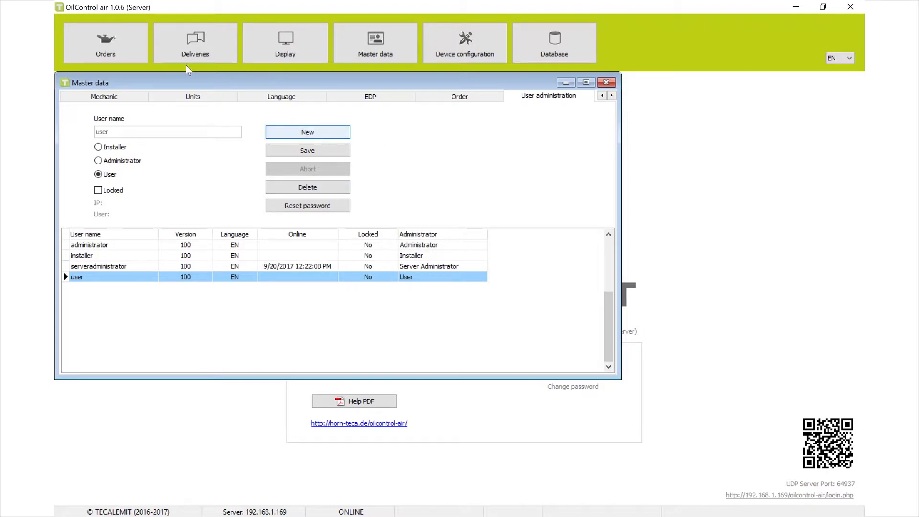
pyautogui.click(319, 133)
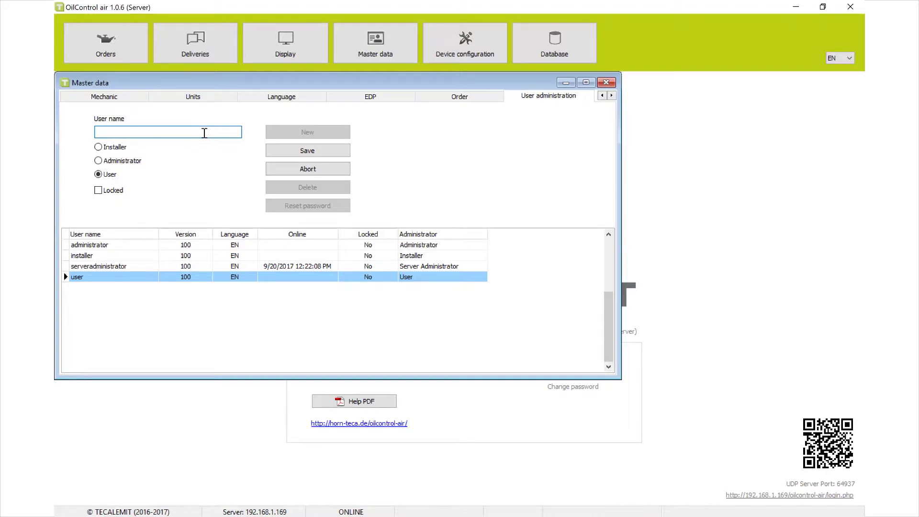
# Step: Create the user 'Tablet' with the User role, reset its password, and close Master data
pyautogui.write('Tablet')
pyautogui.click(300, 151)
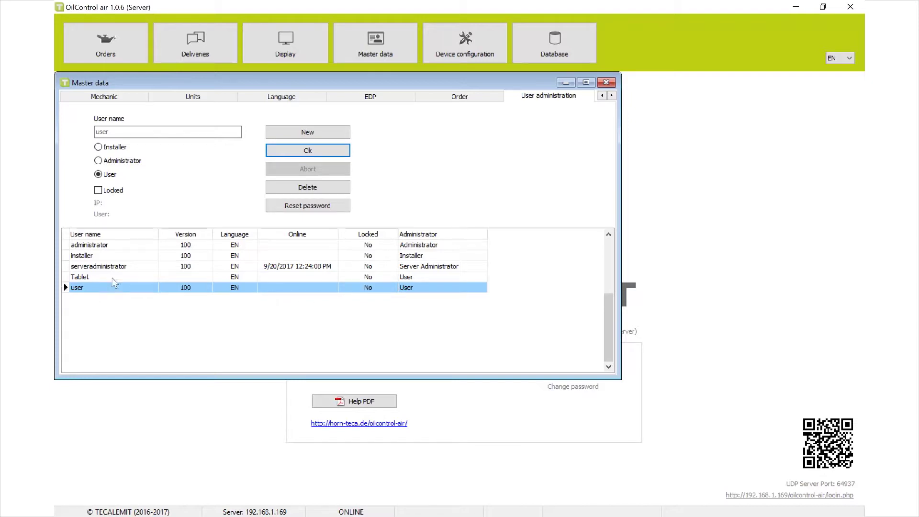
pyautogui.click(162, 278)
pyautogui.click(317, 207)
pyautogui.click(436, 305)
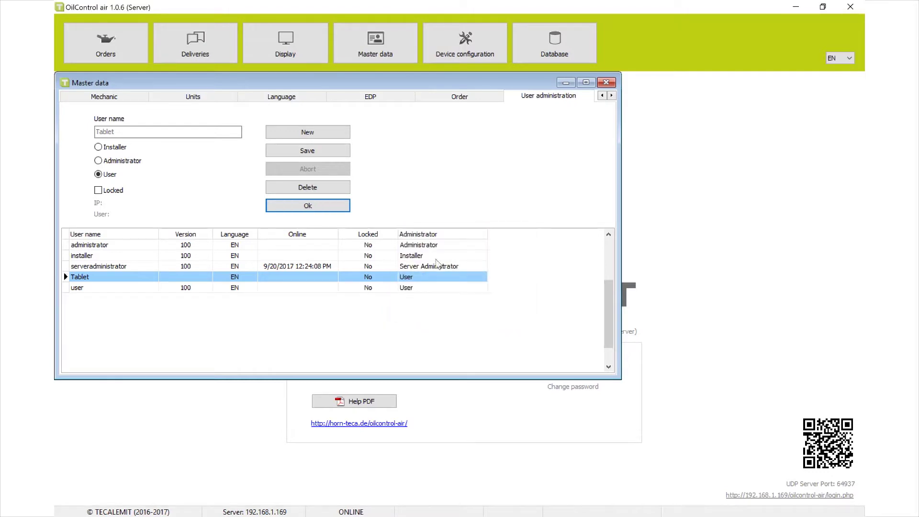
pyautogui.click(606, 83)
# Step: Sign in as Tablet with its initial reset password
pyautogui.press('Return')
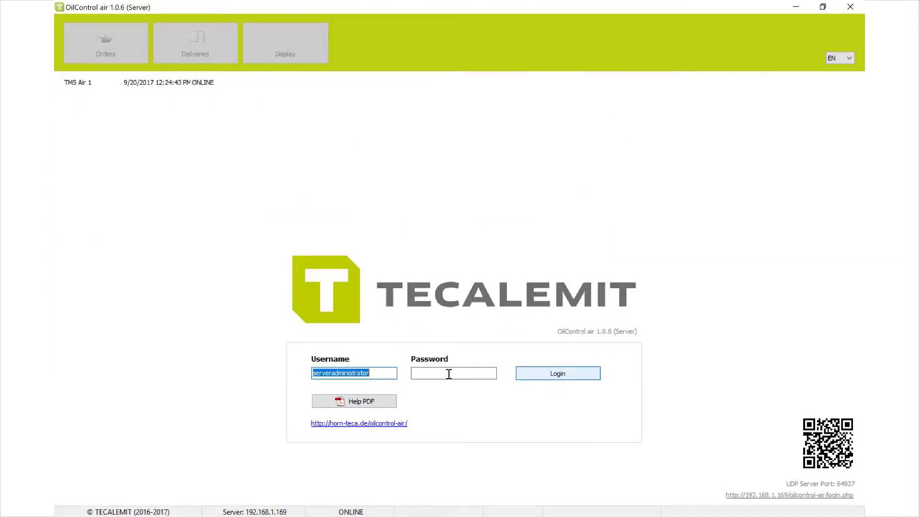
pyautogui.write('Tablet')
pyautogui.click(413, 377)
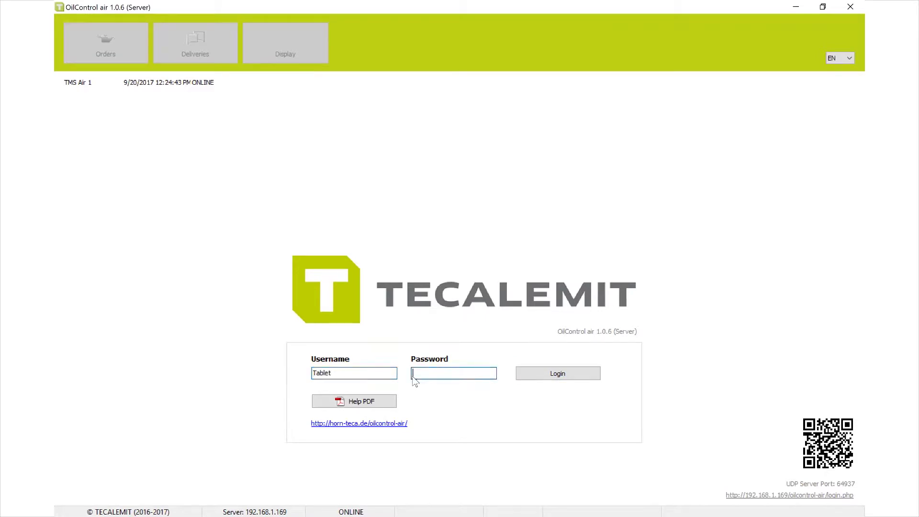
pyautogui.write('123456')
pyautogui.press('Return')
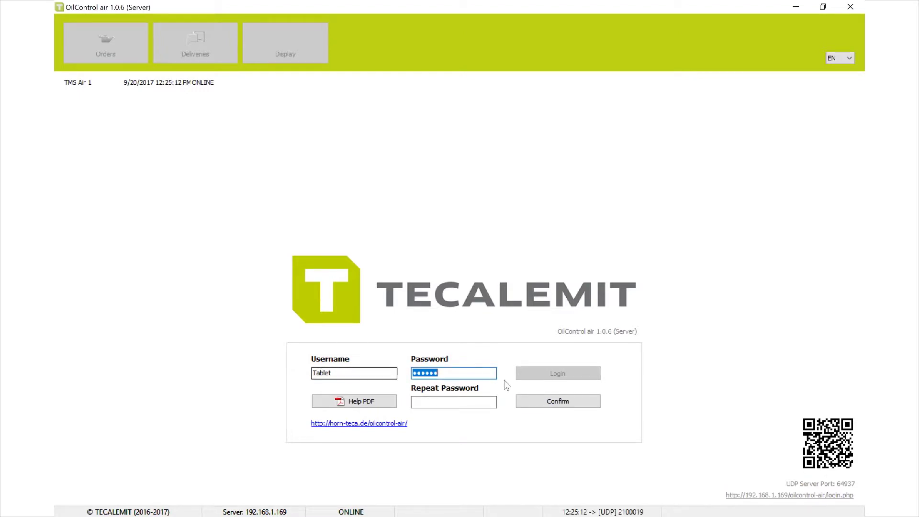
# Step: Set and repeat a new Tablet password, then confirm to finish signing in
pyautogui.press('BackSpace')
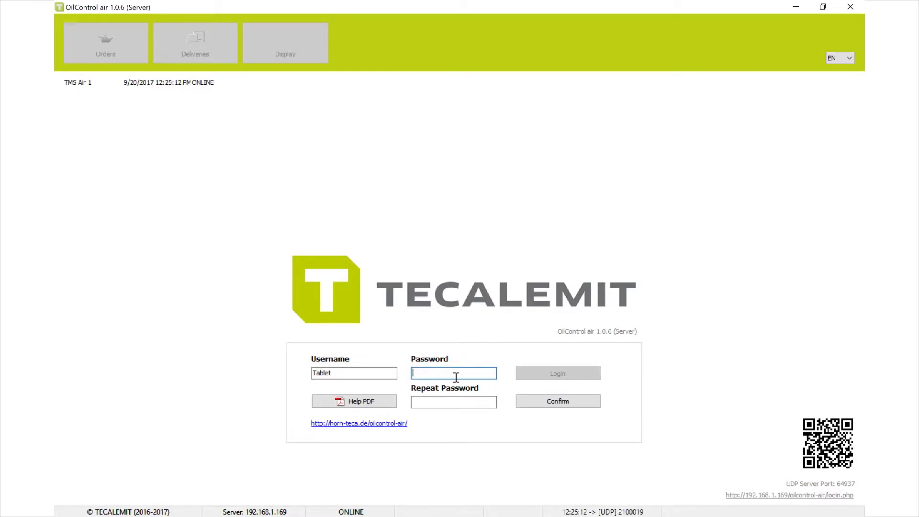
pyautogui.write('•••••••••')
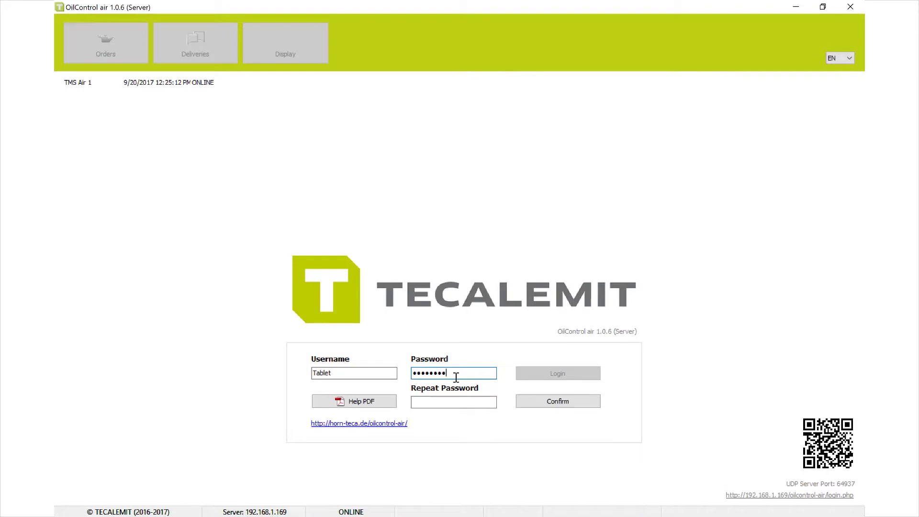
pyautogui.press('Tab')
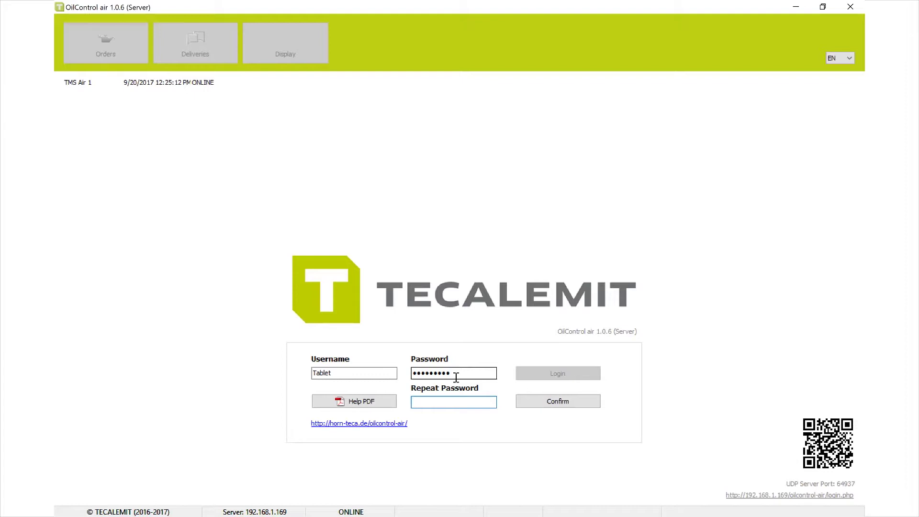
pyautogui.write('•••••••••')
pyautogui.click(537, 401)
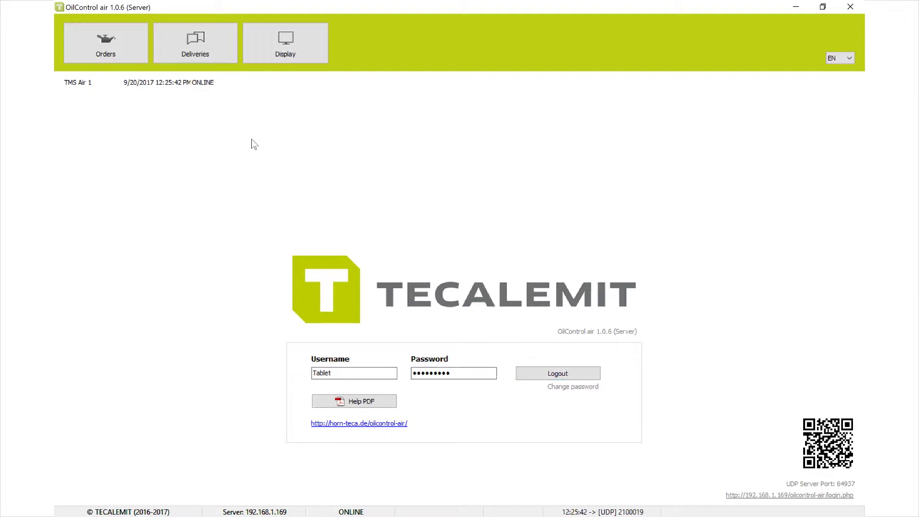
# Step: Sign in as serveradministrator with the administrator password
pyautogui.press('Return')
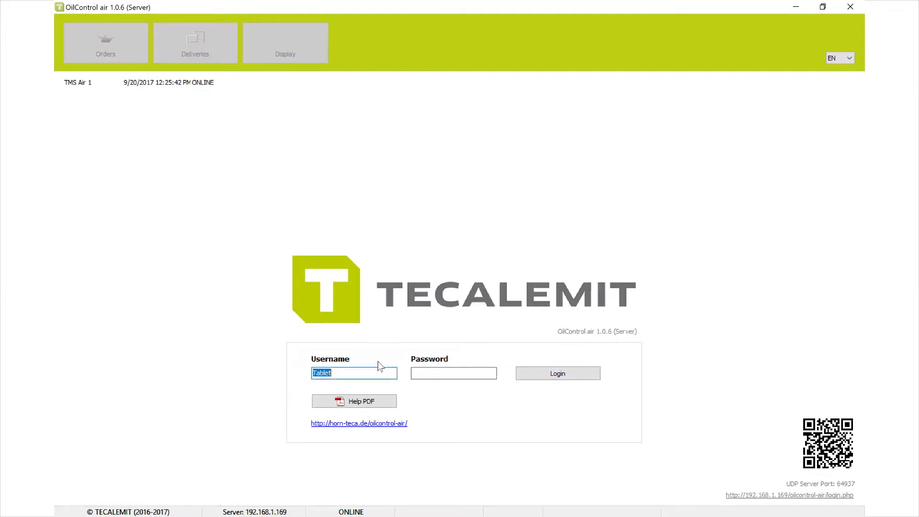
pyautogui.write('serveradministrator')
pyautogui.press('Tab')
pyautogui.write('*********')
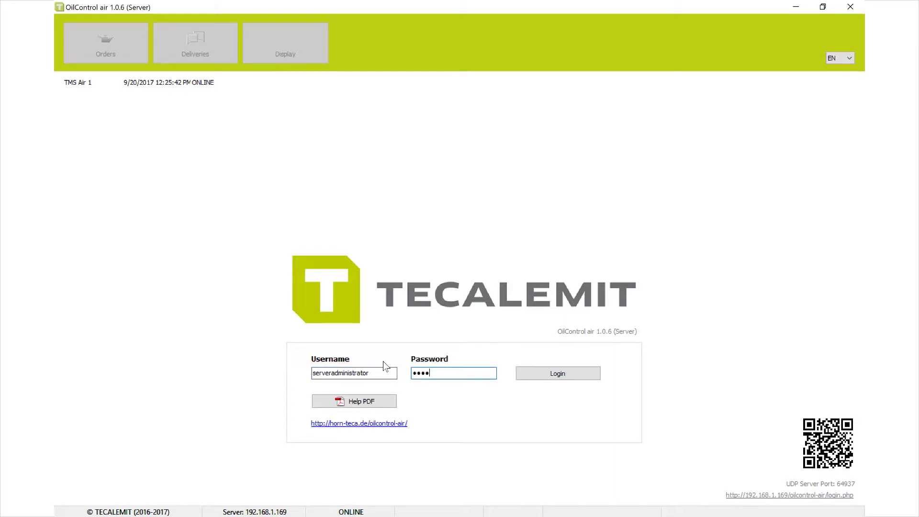
pyautogui.press('Return')
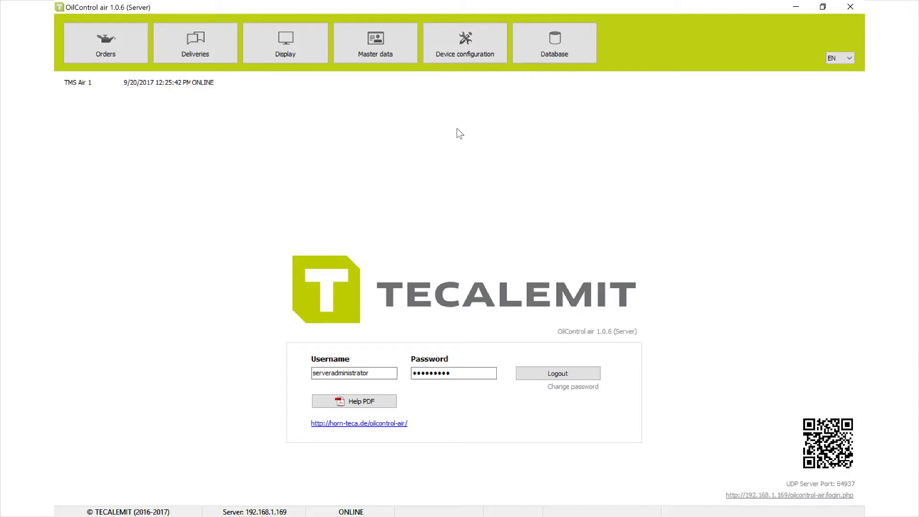
# Step: Show the Master data Units settings (Imp. Quarts, inches, ppg)
pyautogui.click(468, 56)
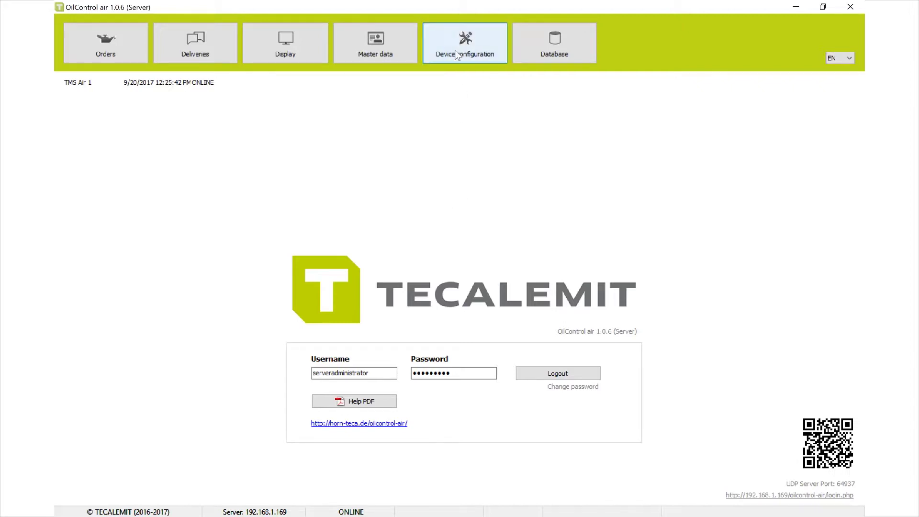
pyautogui.click(375, 46)
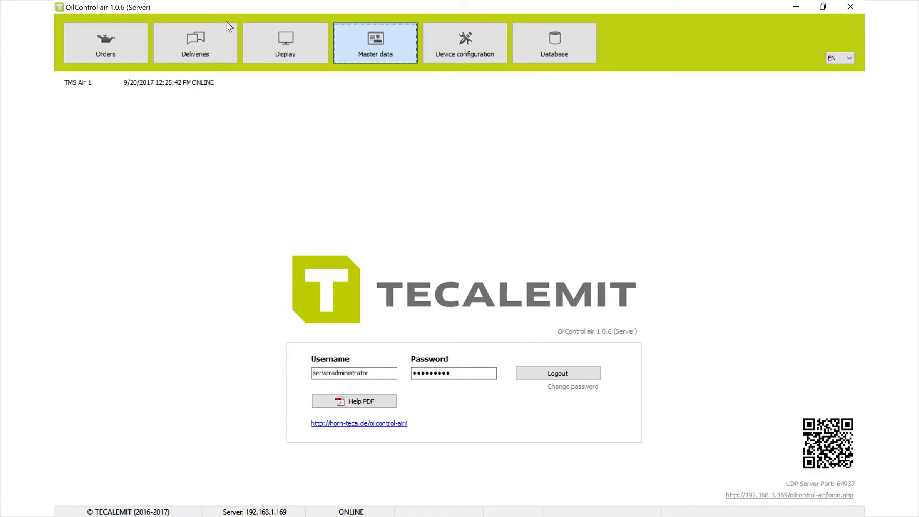
pyautogui.click(299, 98)
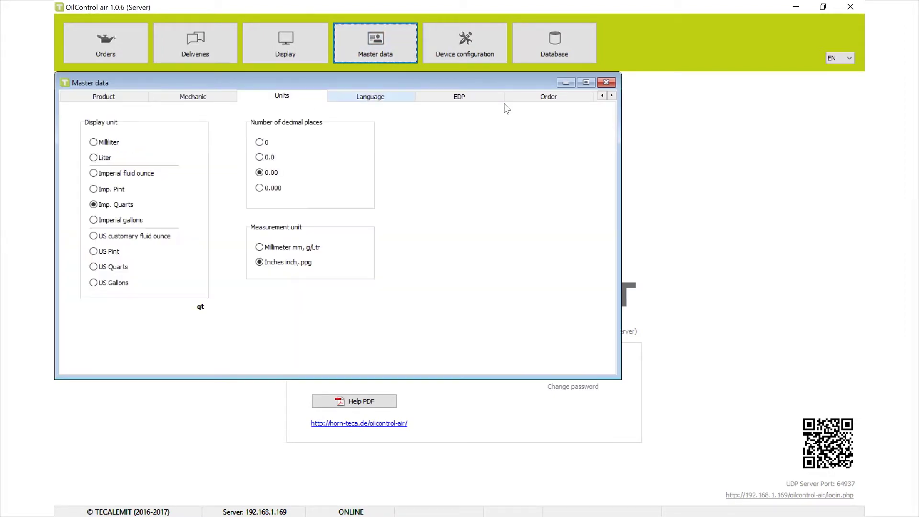
# Step: Look over User administration, then switch to the Order options page
pyautogui.click(611, 95)
pyautogui.click(548, 96)
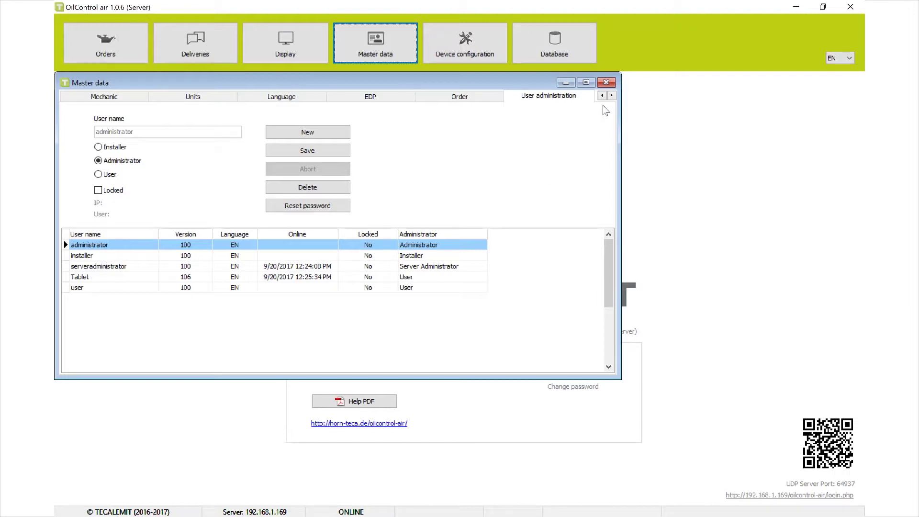
pyautogui.click(438, 96)
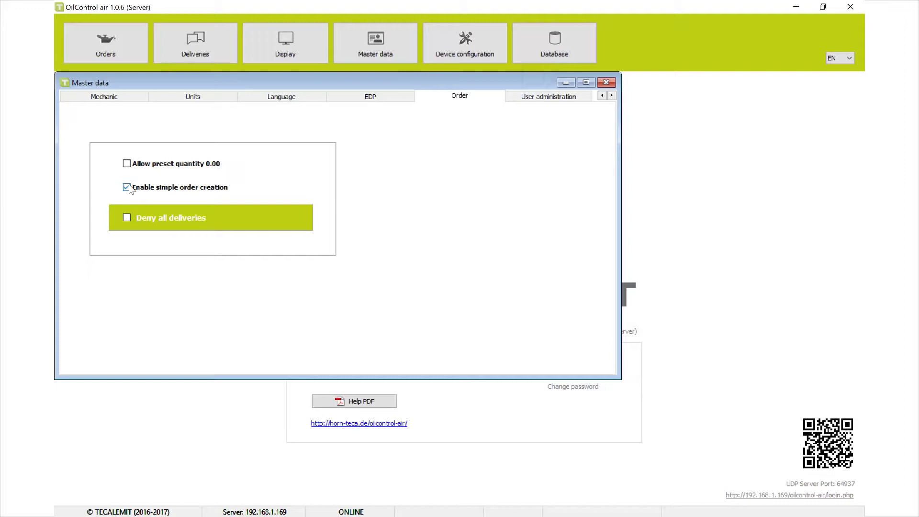
# Step: Turn Deny all deliveries on and back off, then show the EDP registration page
pyautogui.click(126, 218)
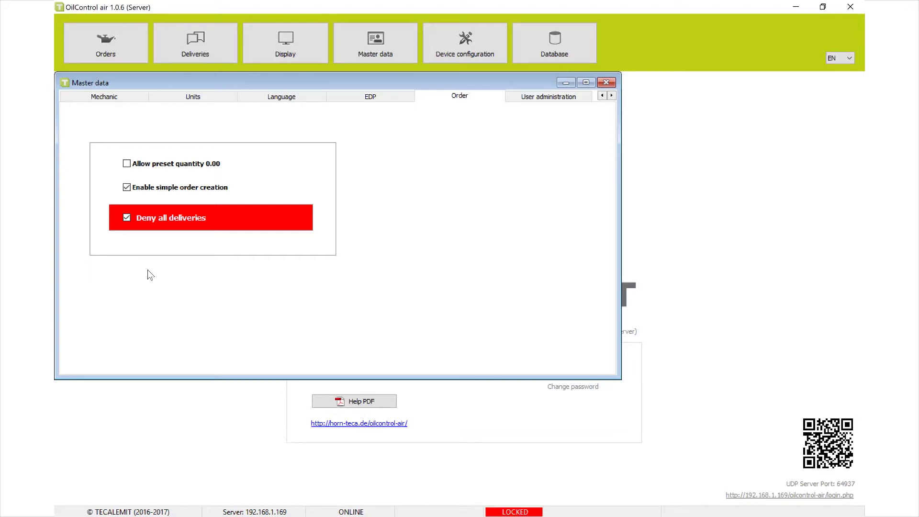
pyautogui.click(127, 216)
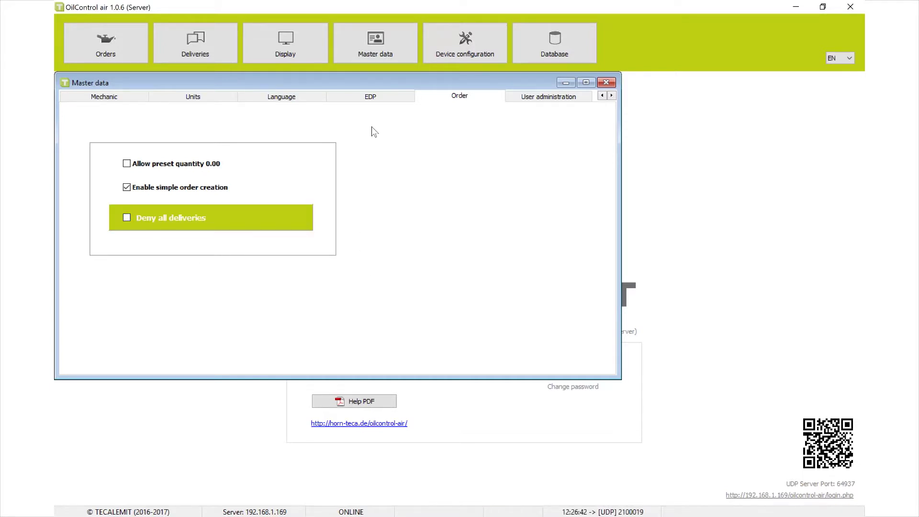
pyautogui.click(383, 104)
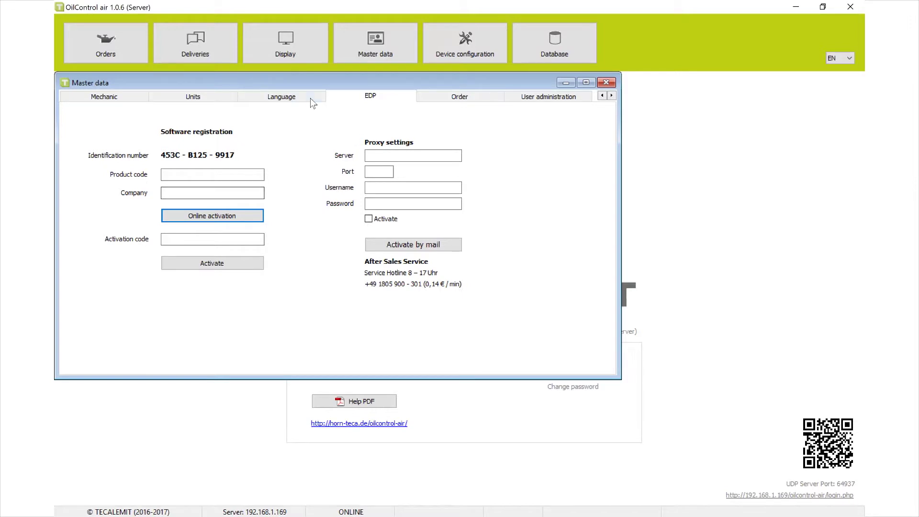
# Step: Browse the Master data tabs (Language, Units, Product) and settle on the still-empty Mechanic page
pyautogui.click(273, 98)
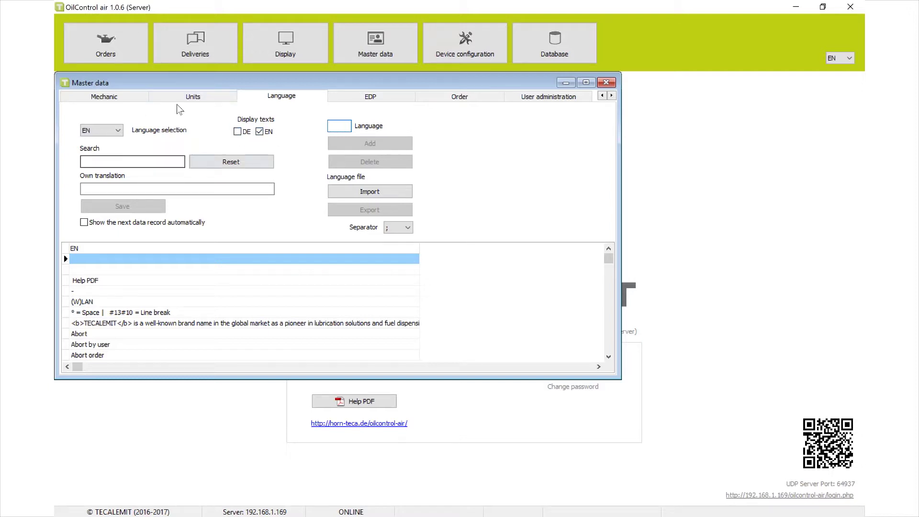
pyautogui.click(191, 97)
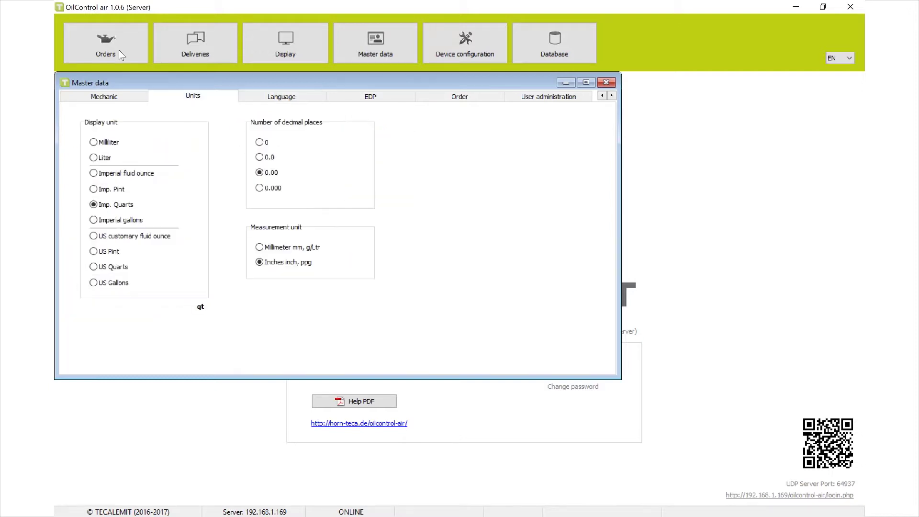
pyautogui.click(120, 98)
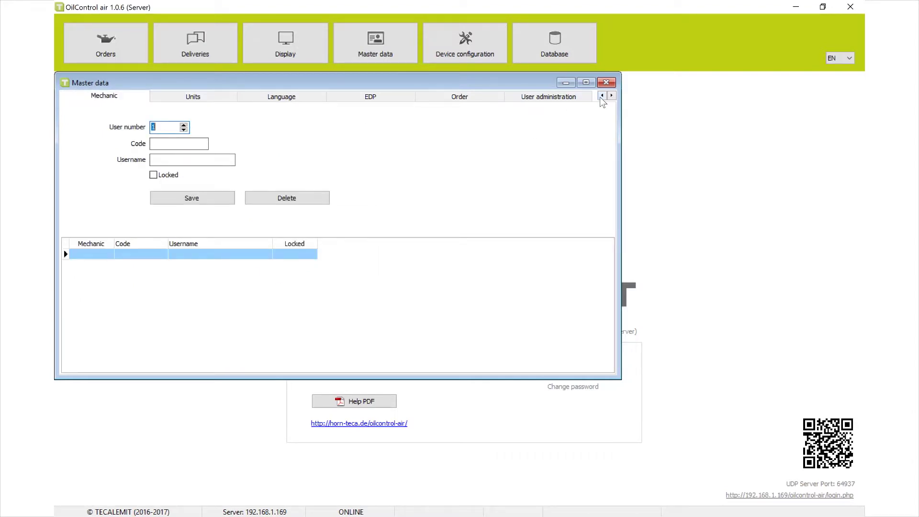
pyautogui.click(602, 96)
pyautogui.click(109, 99)
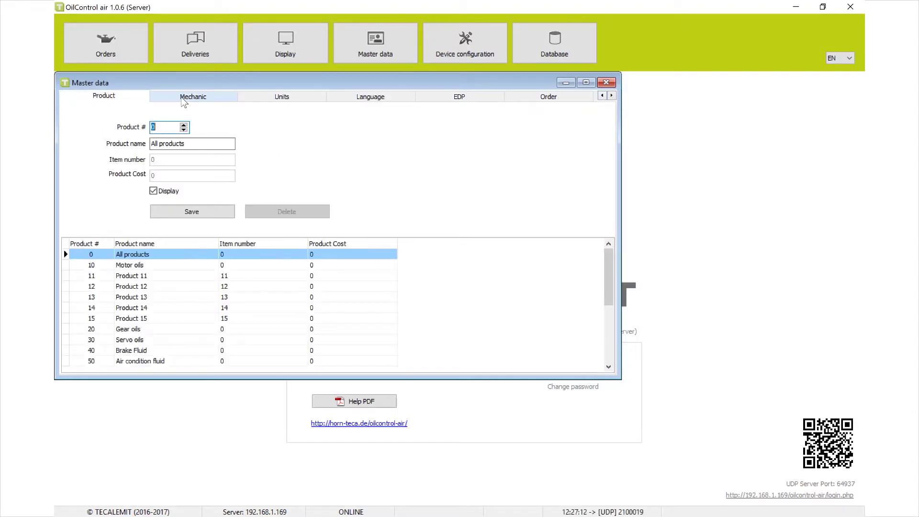
pyautogui.click(191, 96)
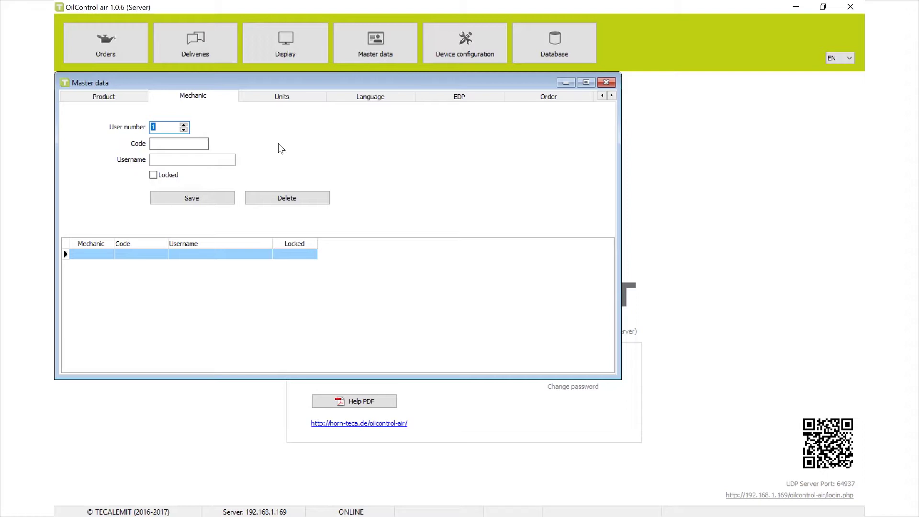
# Step: Add and save mechanic 'Mechanic 1' with code 1111
pyautogui.click(177, 143)
pyautogui.write('1111')
pyautogui.click(233, 157)
pyautogui.write('Mechanic 1')
pyautogui.click(190, 201)
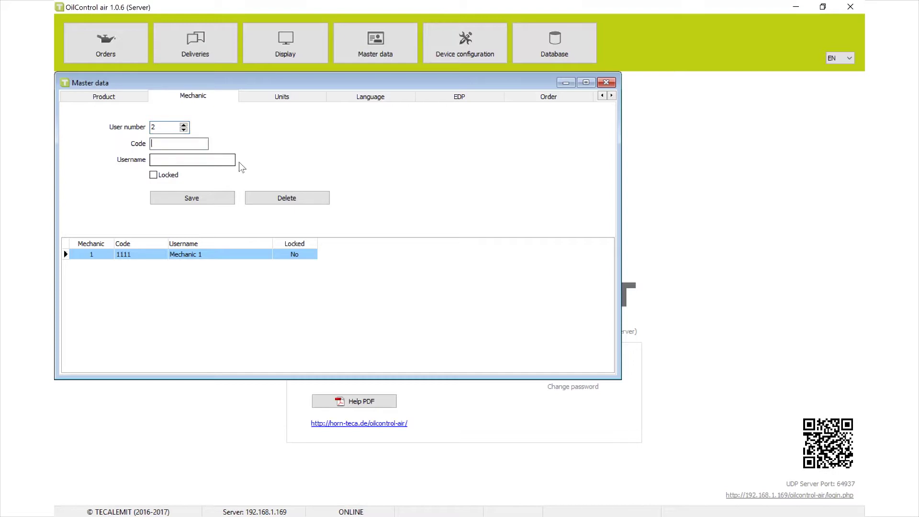
# Step: Add and save mechanic 'Mechanic 2' with code 1112, then check its code
pyautogui.write('1112')
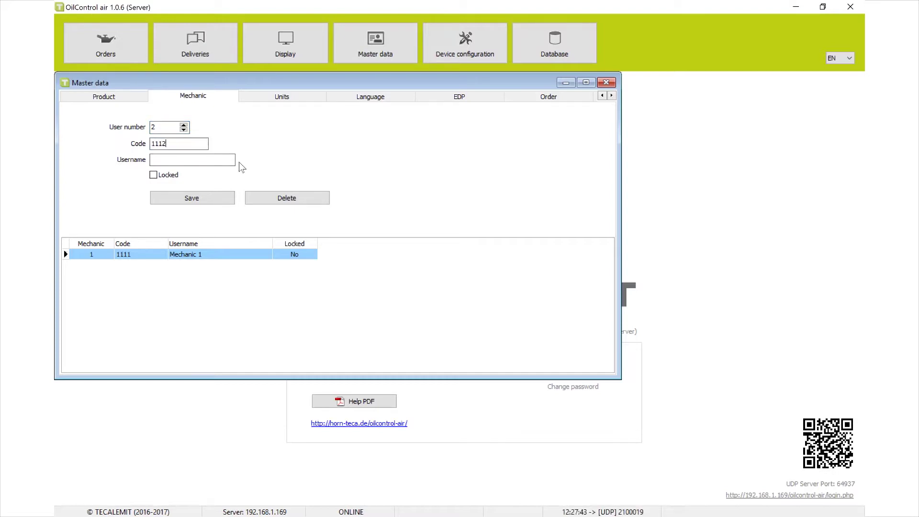
pyautogui.press('Tab')
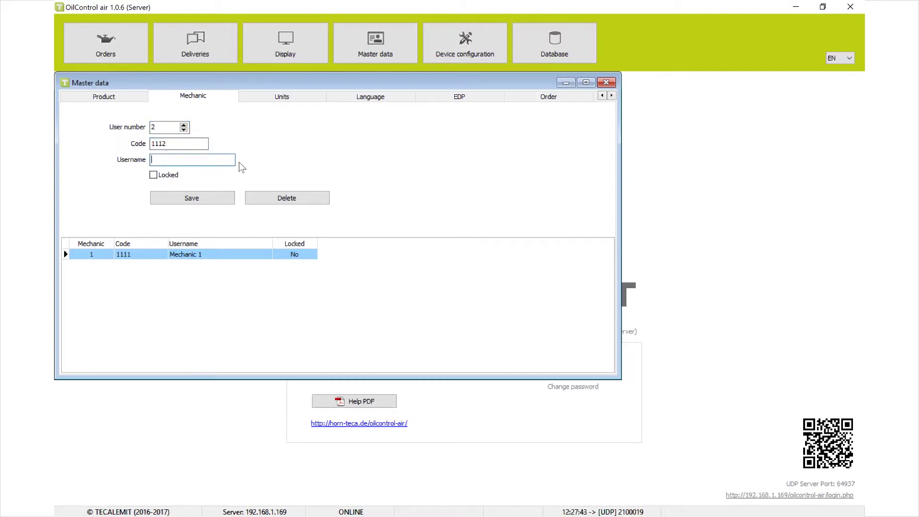
pyautogui.write('Mechanic')
pyautogui.write('2')
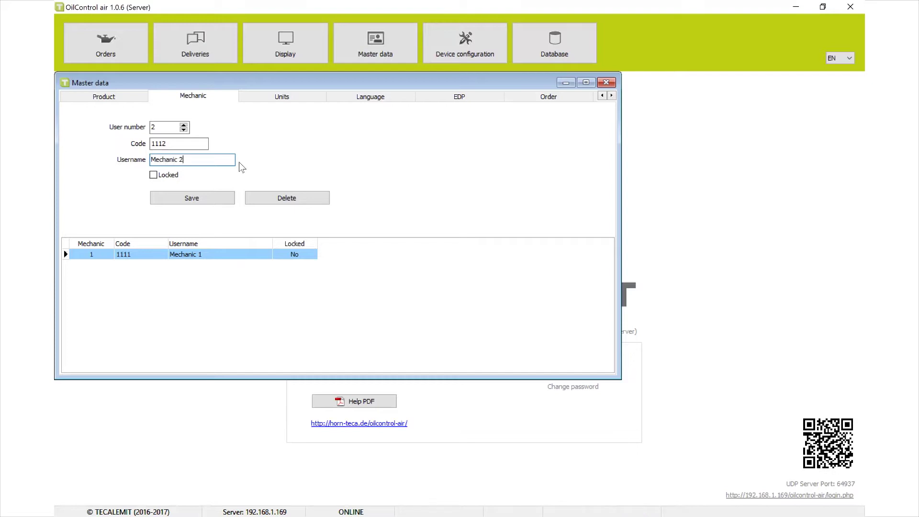
pyautogui.click(225, 199)
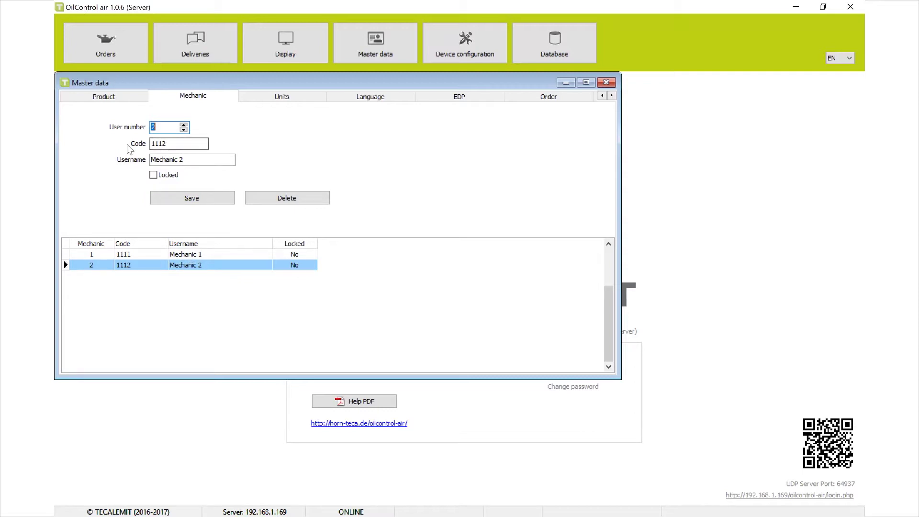
pyautogui.click(195, 147)
pyautogui.press('End')
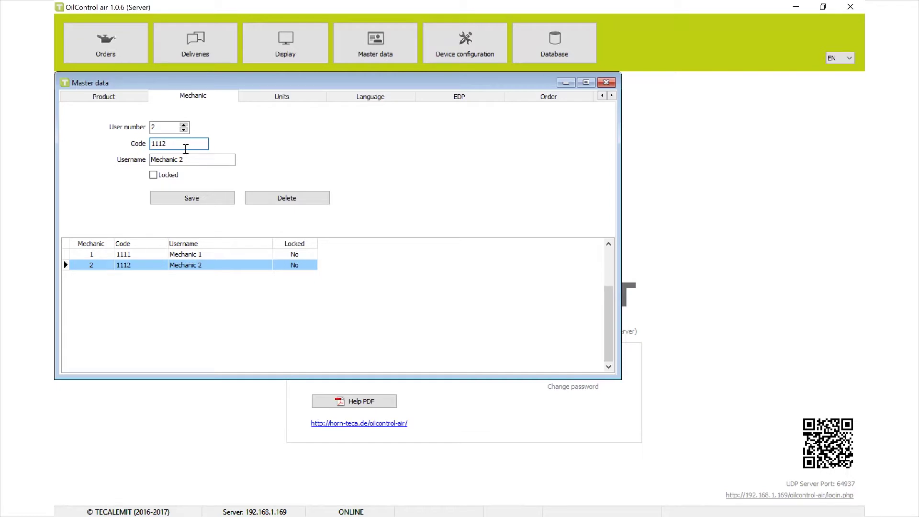